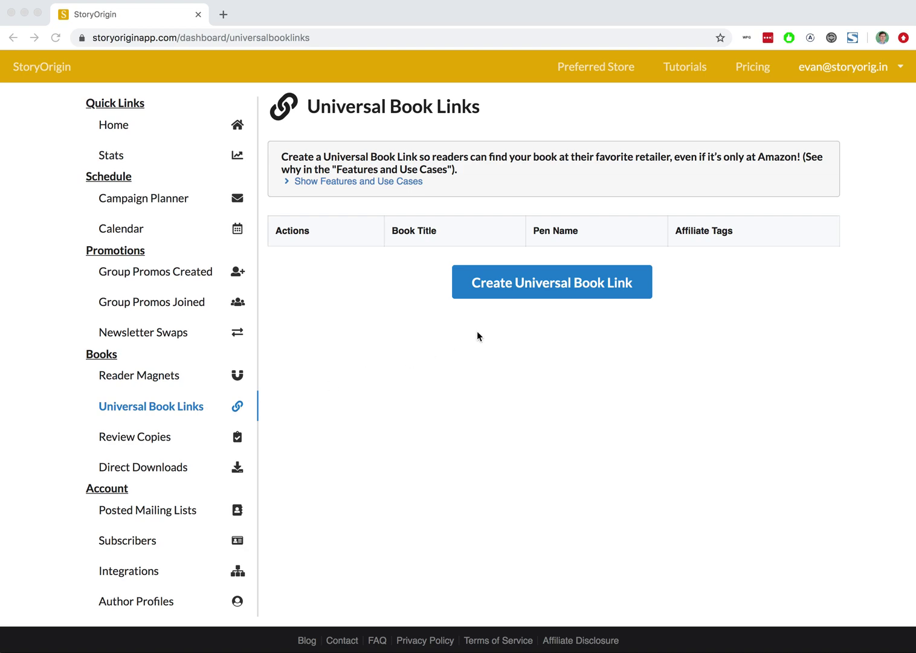
Start a new universal book link titled 'Dracula' and choose the author profile.
click(490, 282)
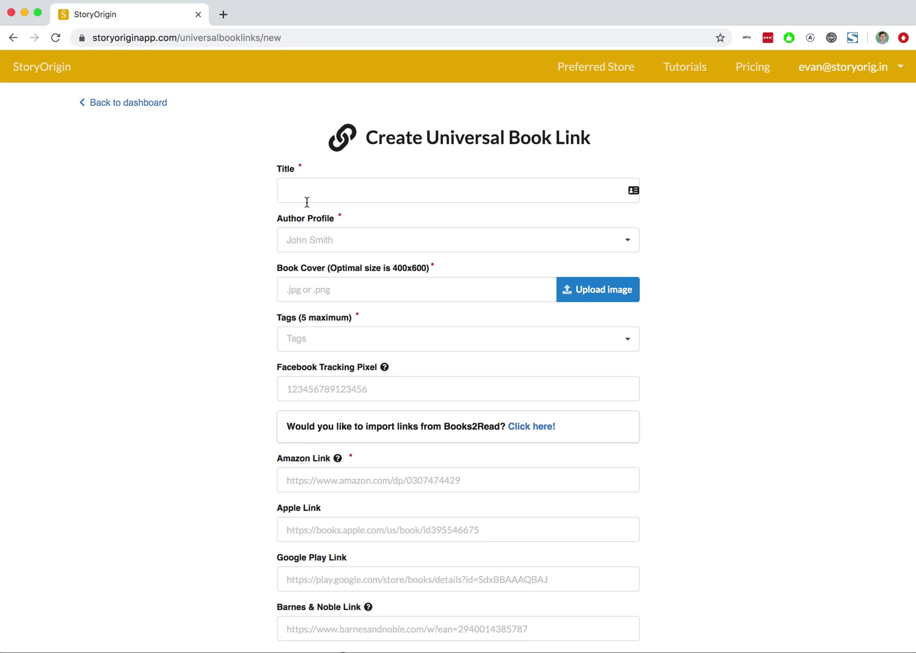
click(307, 201)
text(Dracula)
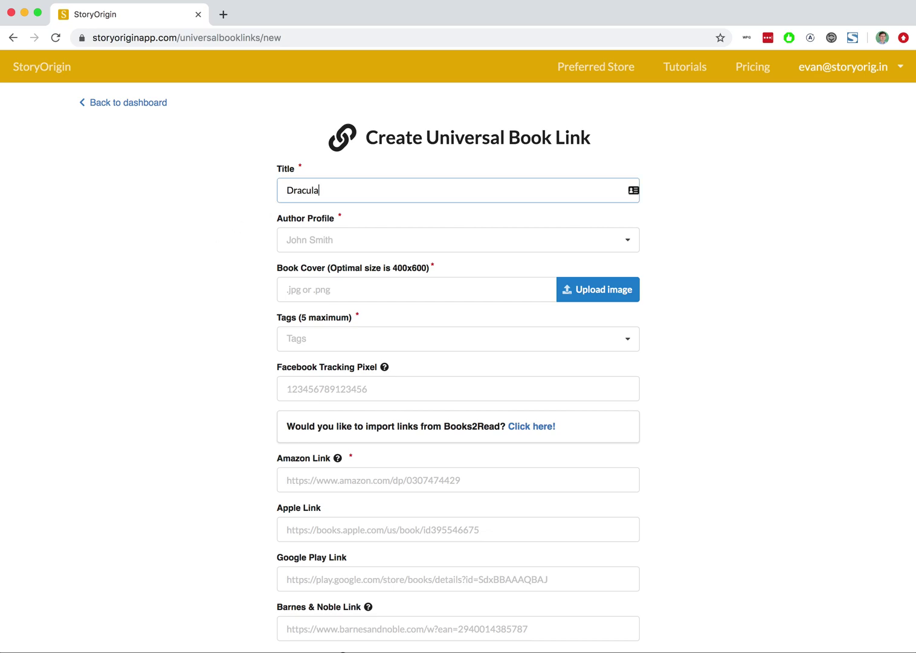
click(313, 243)
click(308, 265)
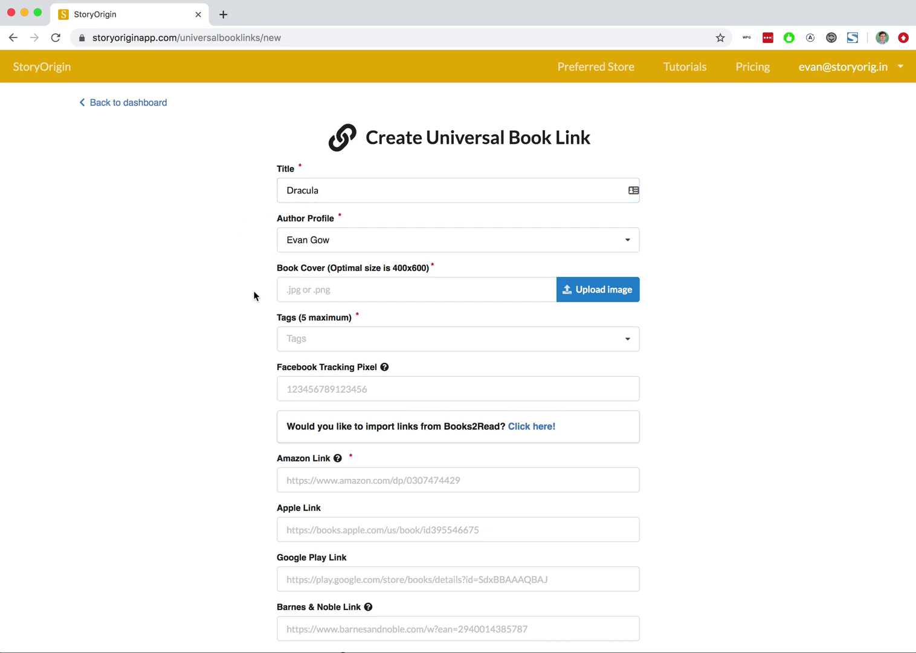
Upload Dracula Book Cover.jpg from Downloads as the book cover and accept the crop.
key(super+Tab)
key(super+Tab)
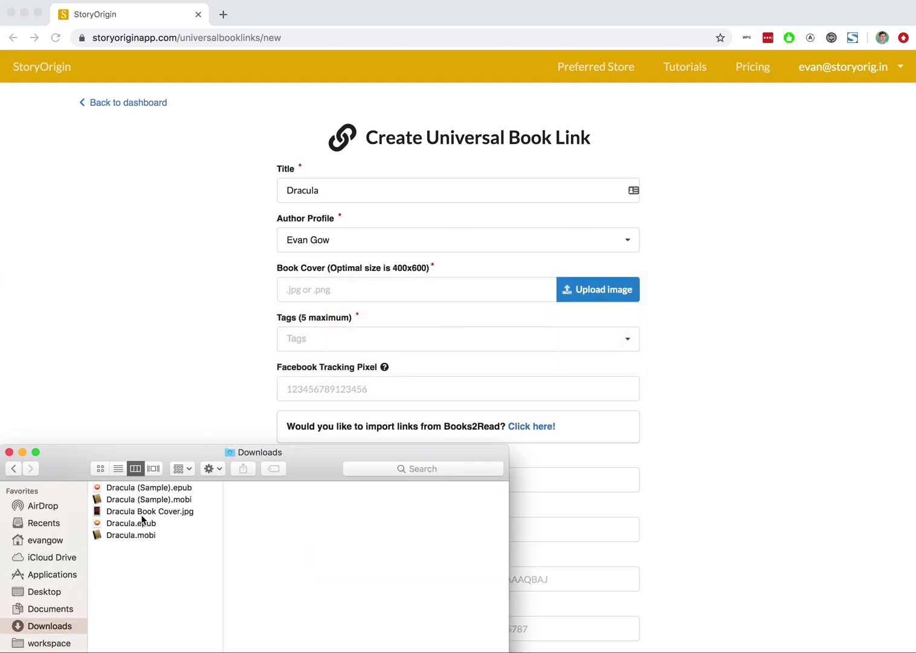
click(140, 513)
drag(123, 515, 344, 301)
click(536, 557)
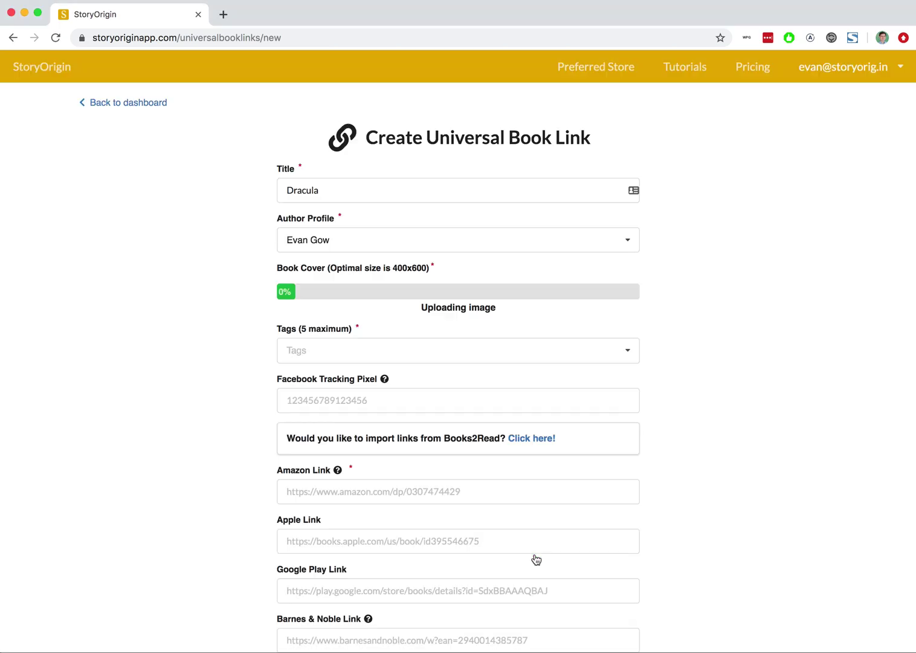
scroll(264, 324, down, 2)
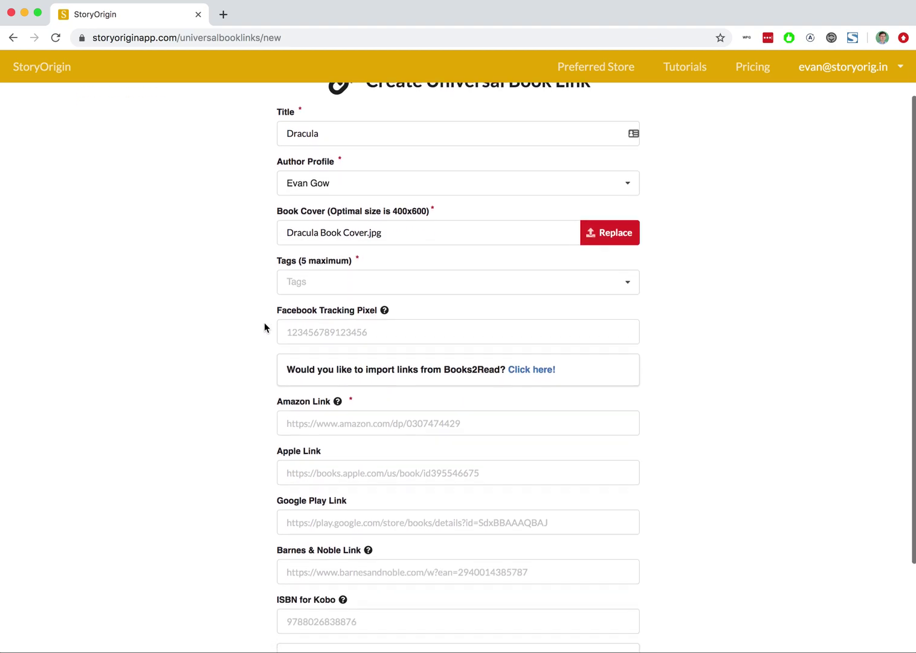
Add the Vampires and Fantasy tags to the Dracula book link.
click(304, 271)
text(vam)
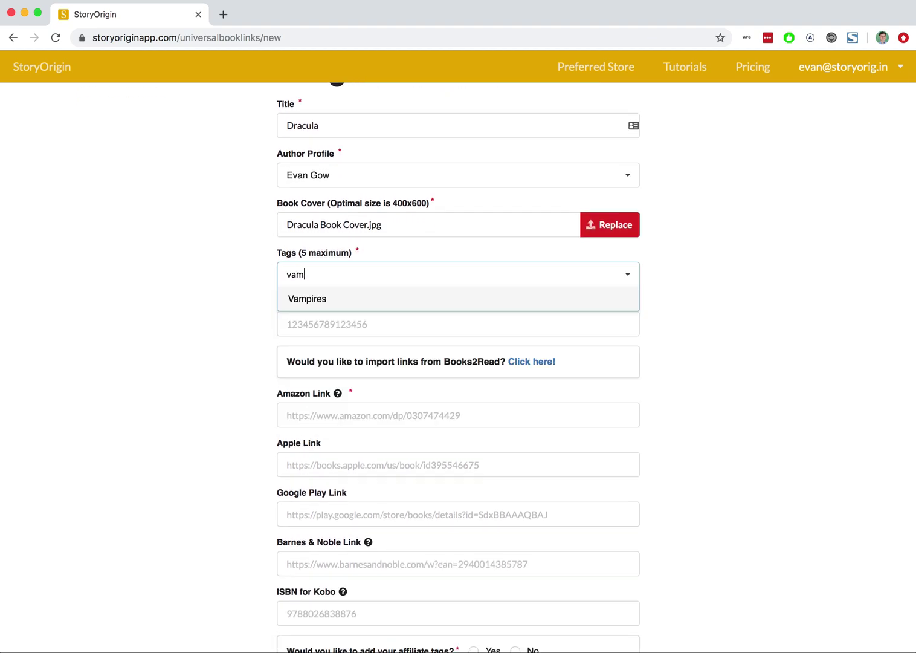
click(287, 308)
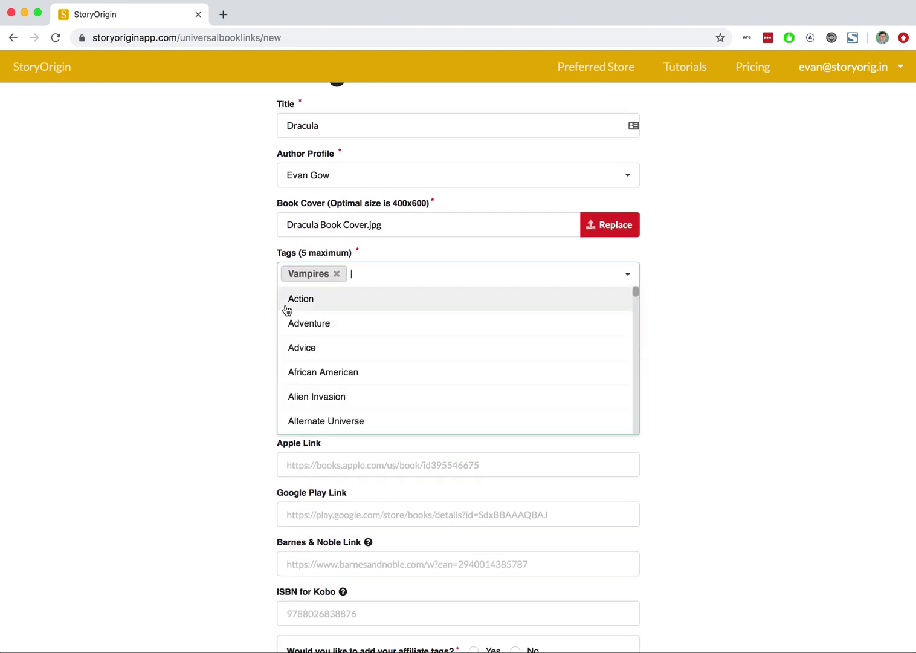
text(fan)
click(321, 300)
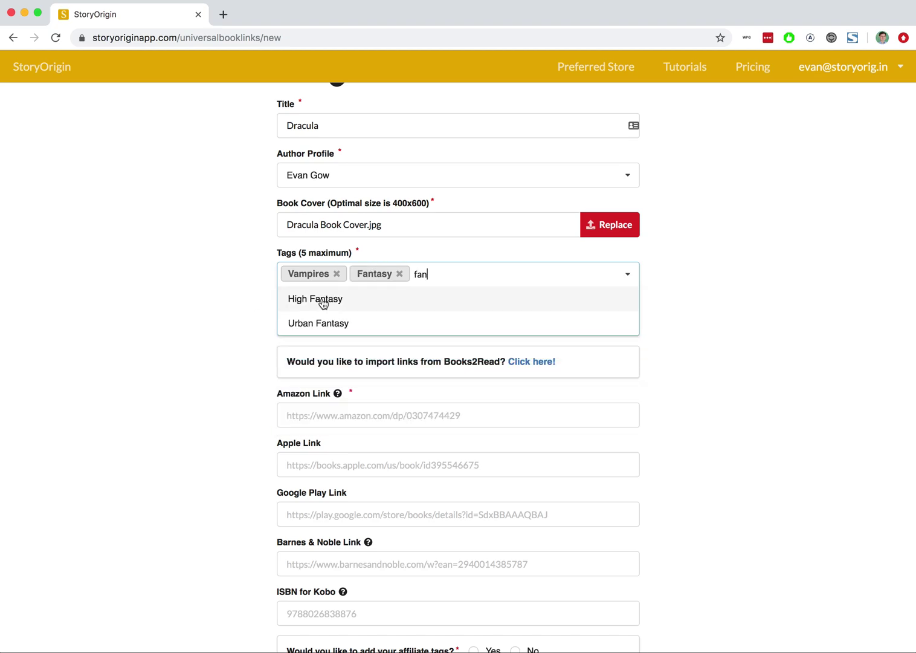
click(231, 344)
scroll(236, 392, down, 3)
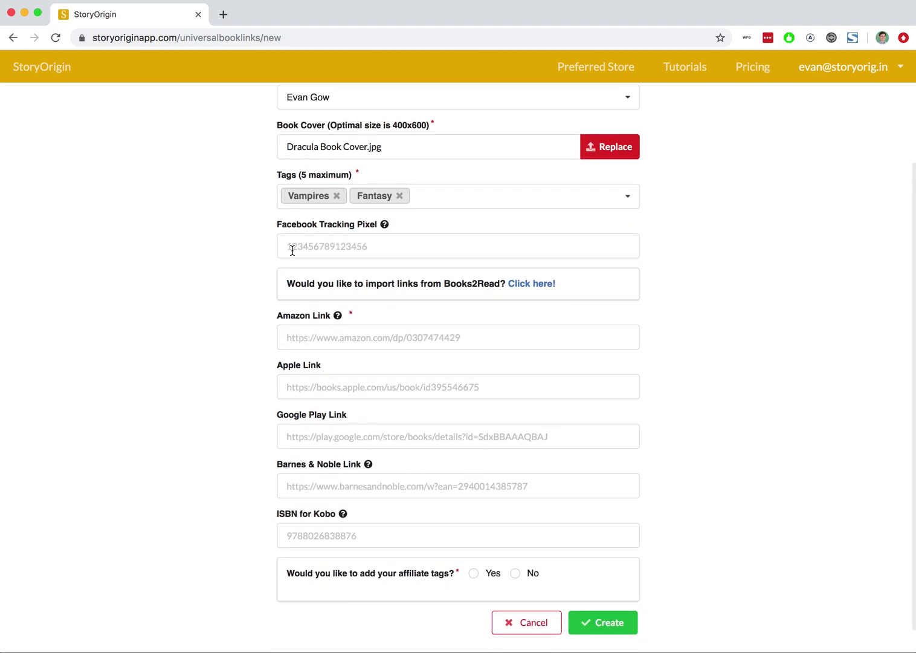
Paste the Amazon and Apple store URLs from the document into their link fields.
key(super+Tab)
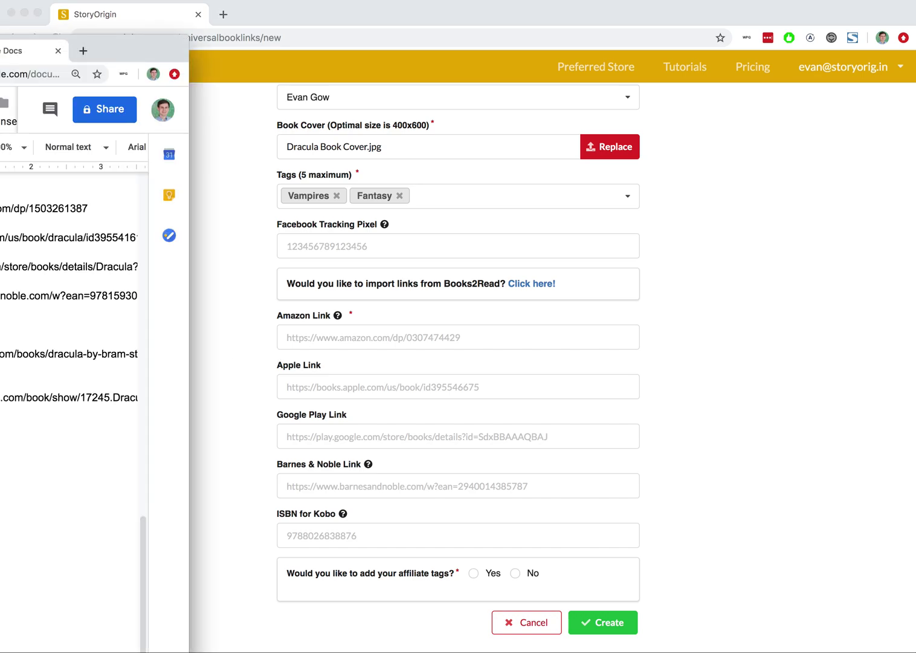
triple_click(42, 208)
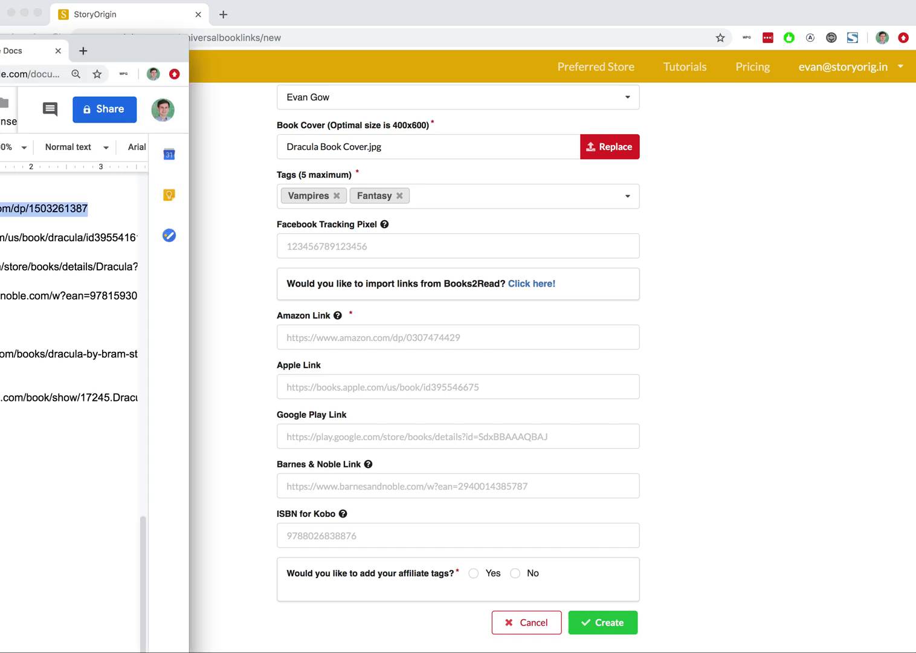
click(355, 344)
key(super+v)
click(23, 323)
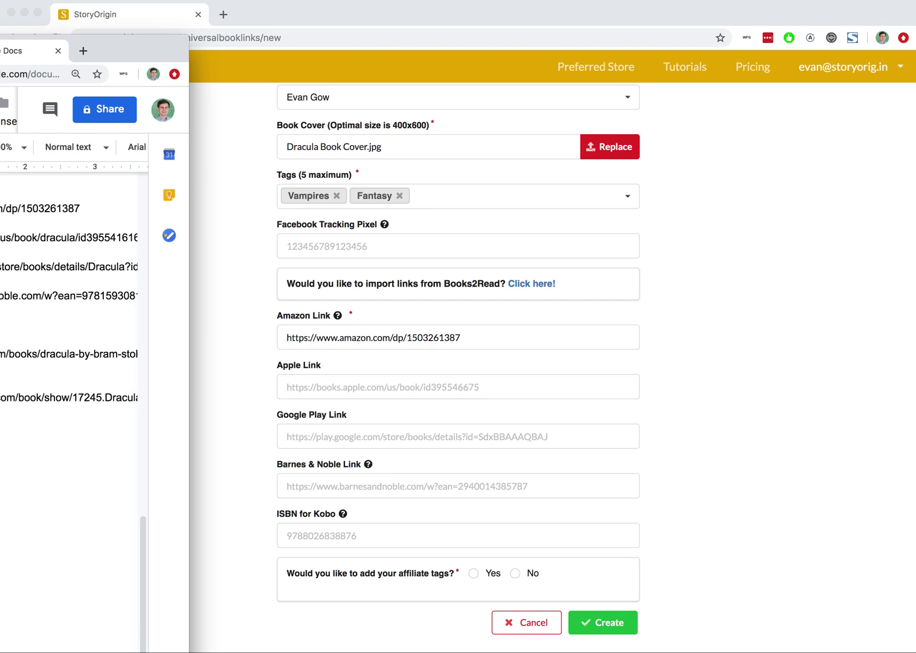
triple_click(70, 237)
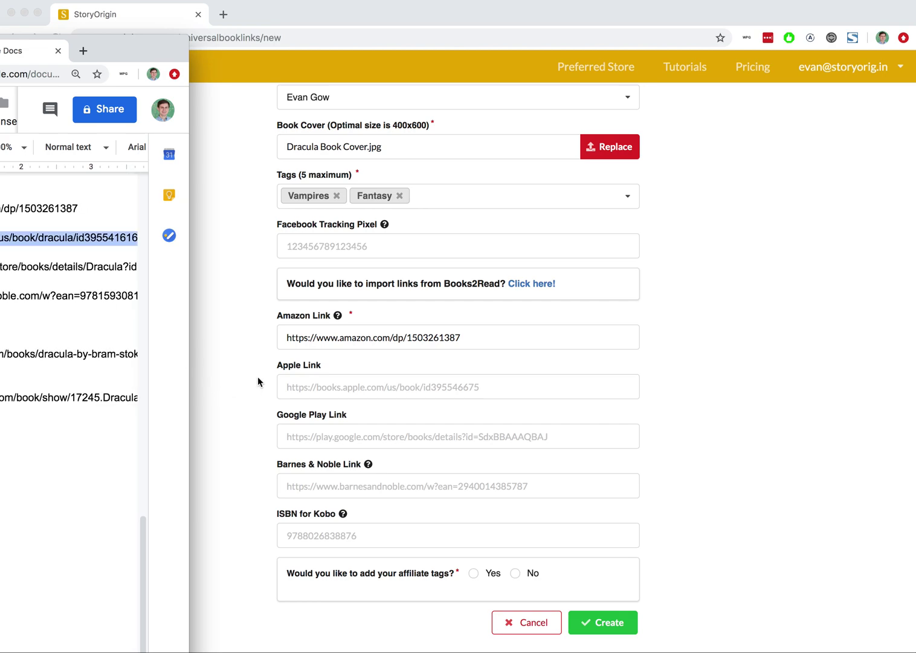
click(364, 382)
click(347, 387)
text(https://books.apple.com/us/book/dracula/id395541616)
Copy the Google Play and Barnes & Noble URLs into their link fields.
key(super+Tab)
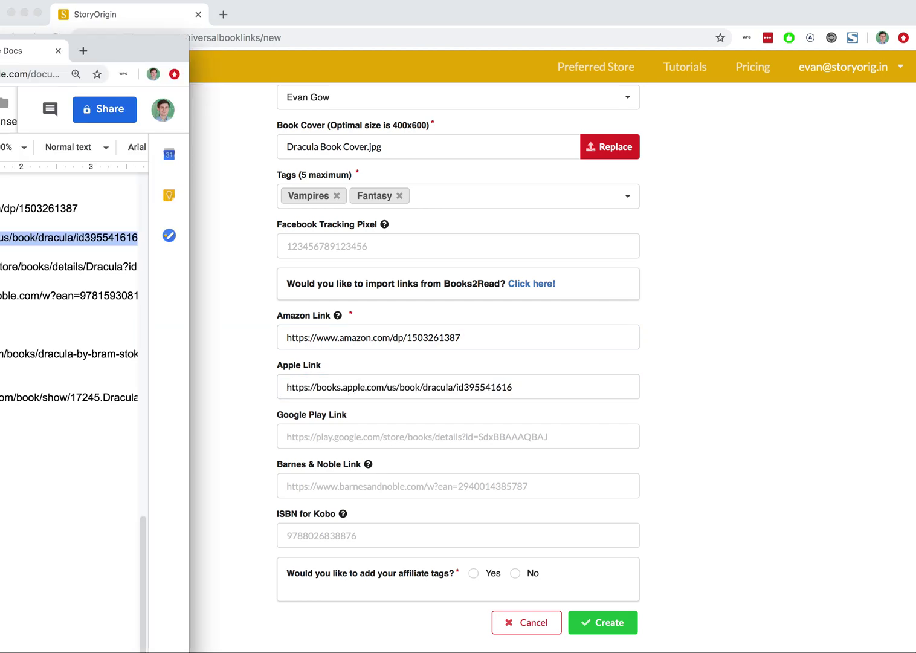
key(Right)
triple_click(69, 266)
key(super+c)
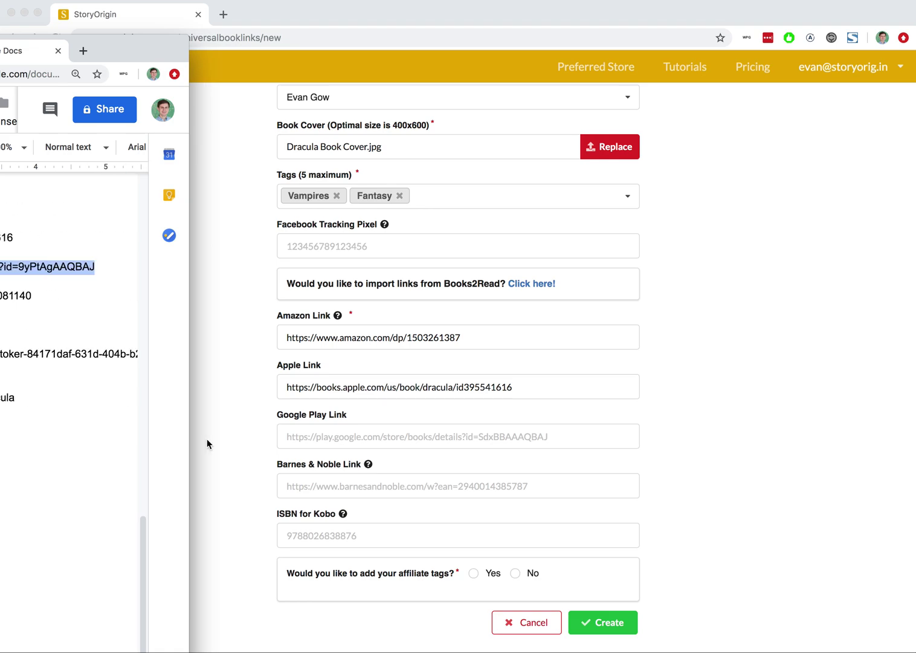
click(207, 442)
click(296, 436)
key(super+v)
key(super+Tab)
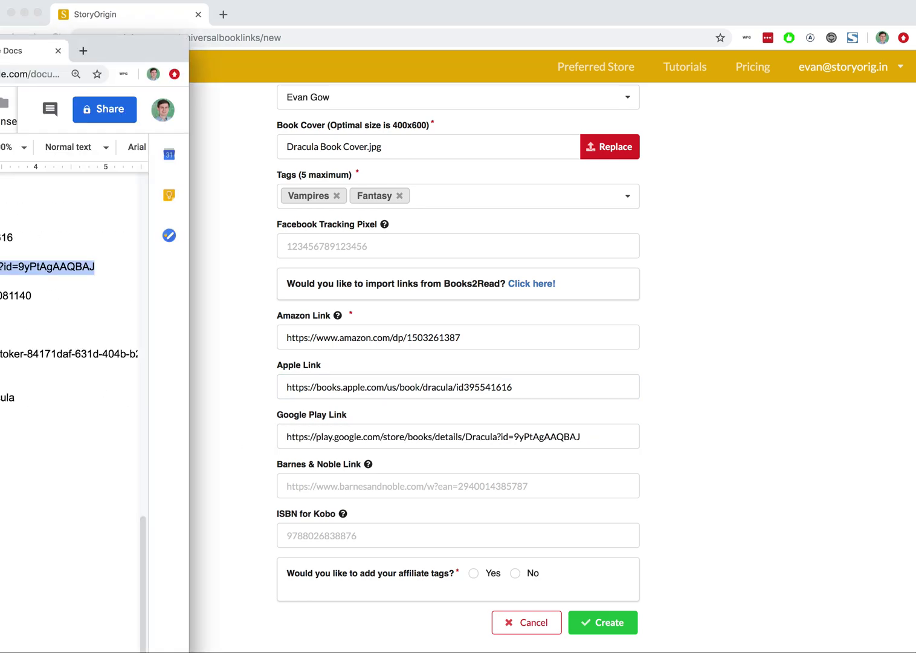
key(Down)
key(super+shift+Right)
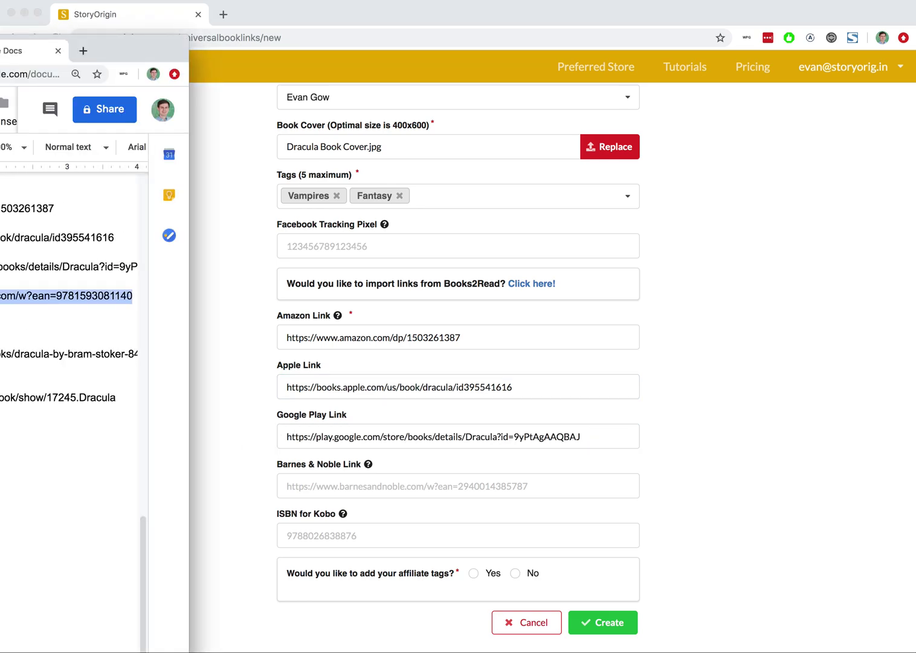
key(super+c)
click(315, 493)
key(super+v)
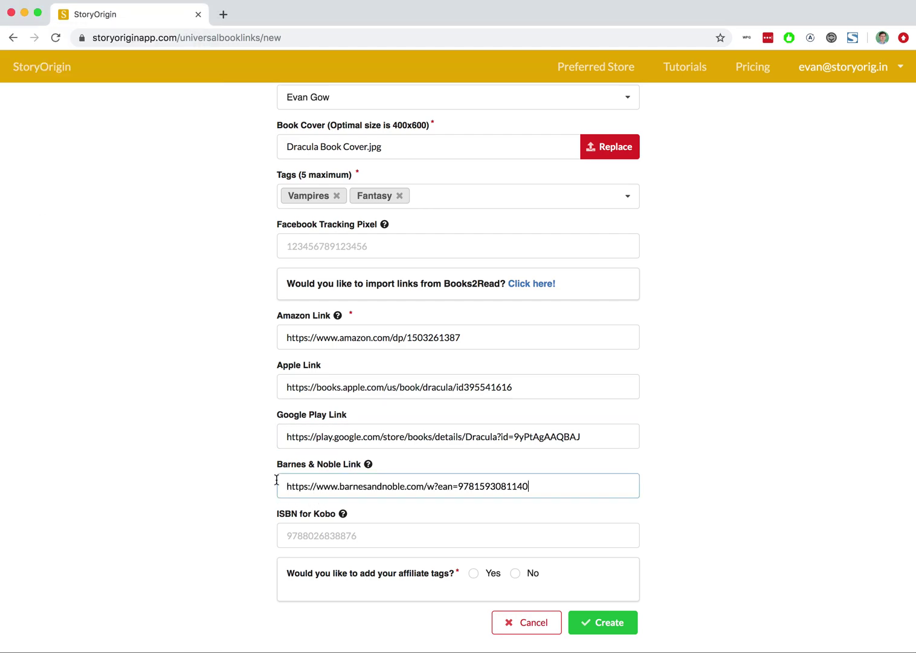
click(203, 454)
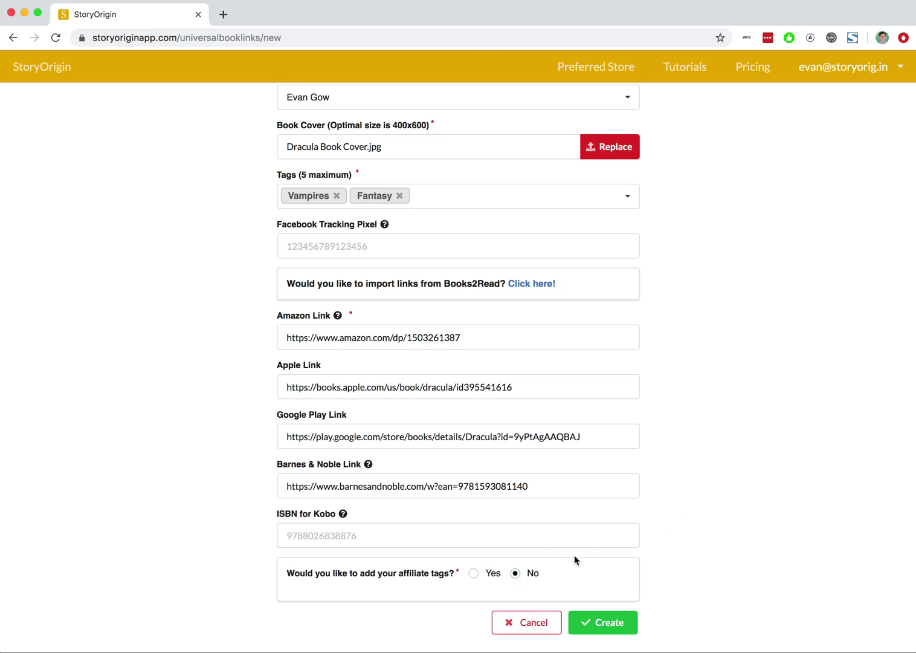
Leave affiliate tags at No and create the Dracula universal book link.
click(601, 625)
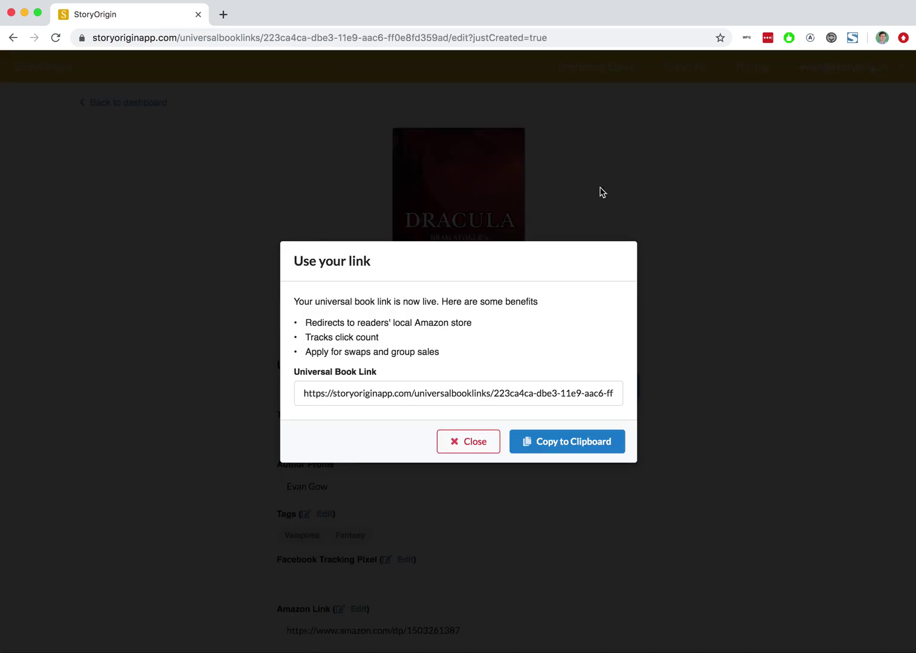
Load the copied Dracula link in a new browser tab and pick the Amazon store option.
click(543, 437)
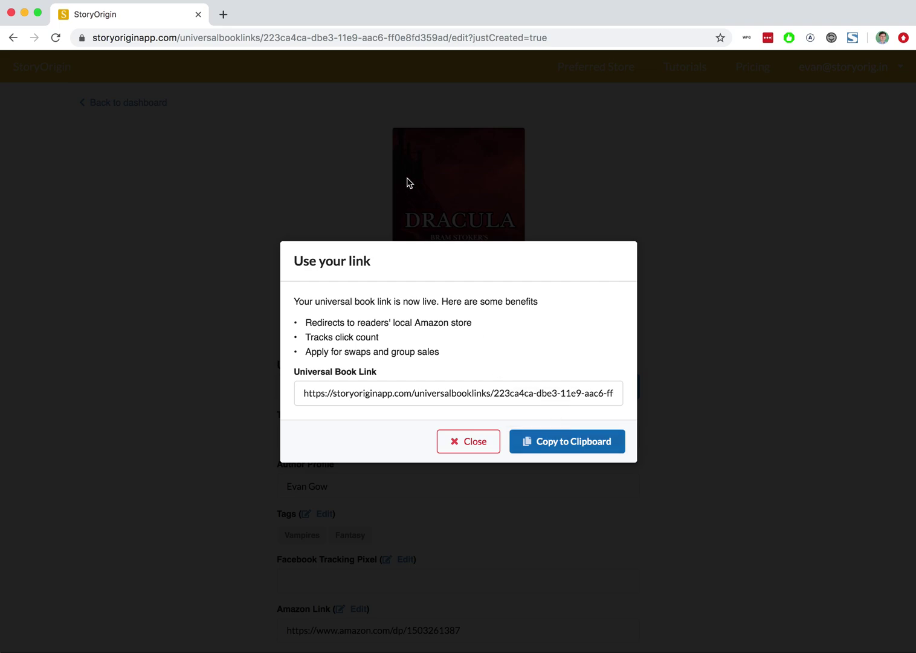
key(ctrl+t)
key(ctrl+v)
key(Return)
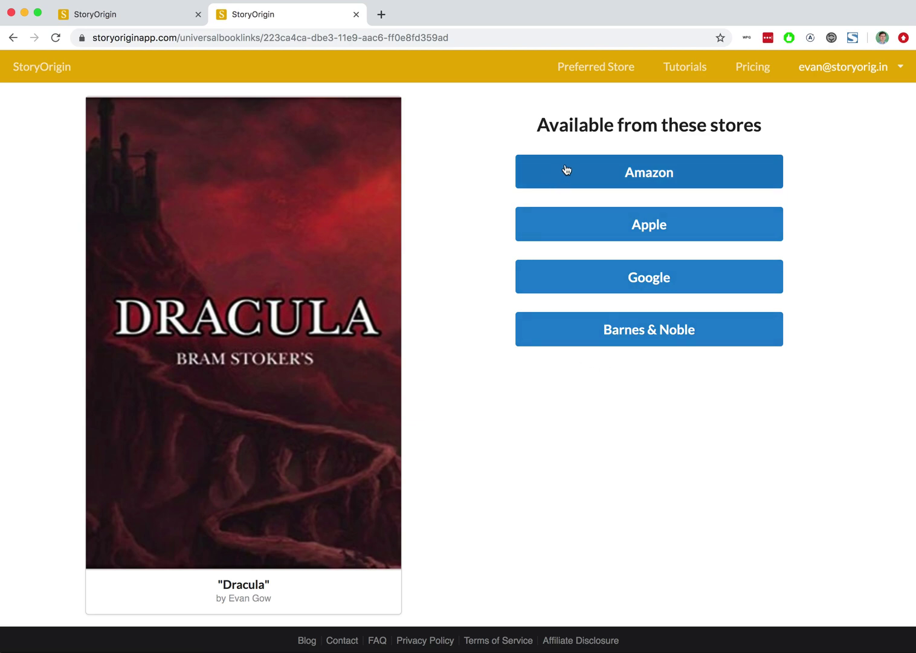
click(526, 187)
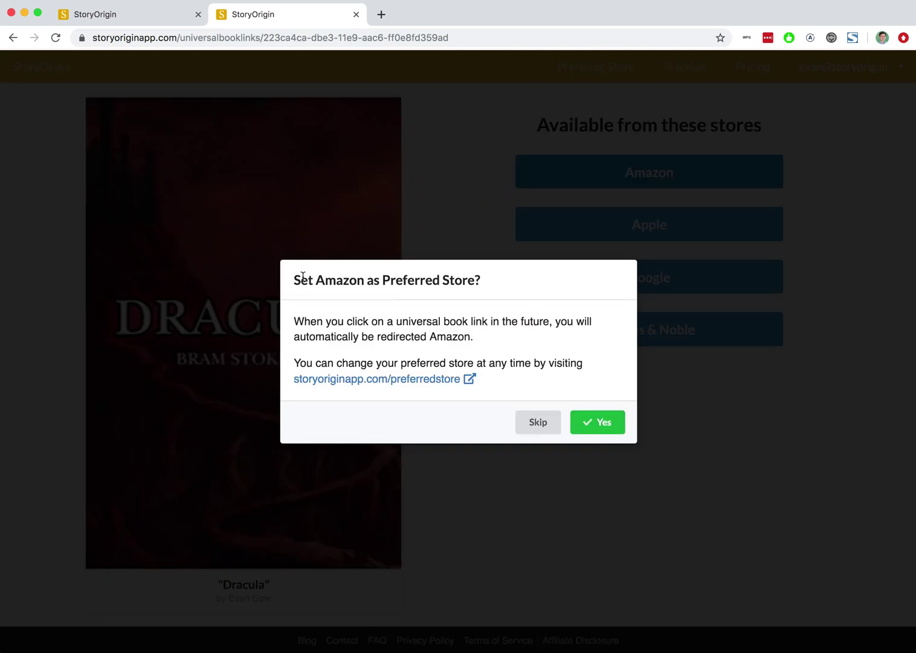
Accept Amazon as preferred store, dismiss the Amazon Smile popup, and return to StoryOrigin.
drag(295, 281, 358, 293)
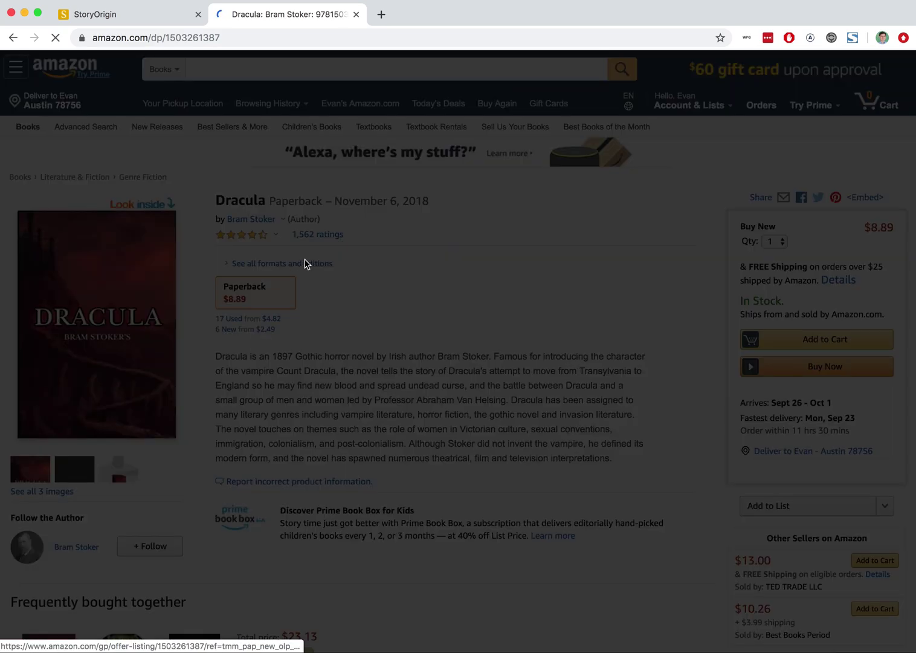
click(343, 70)
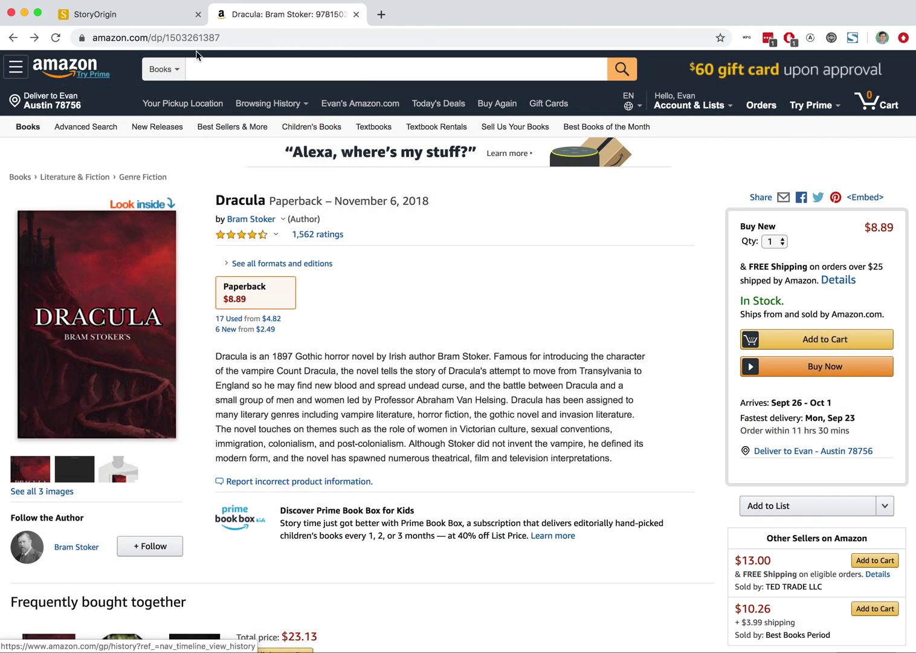
click(136, 21)
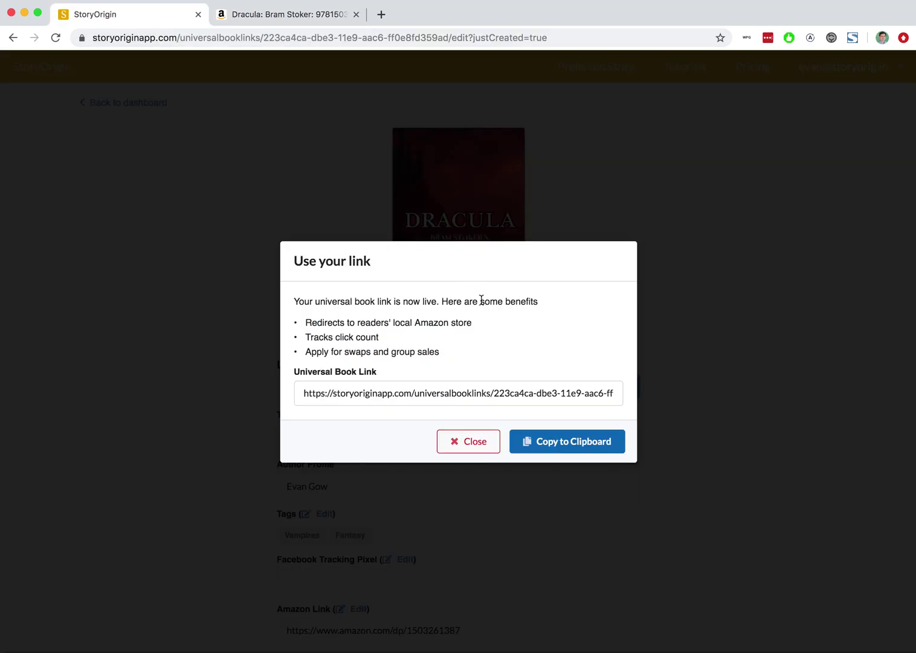
click(558, 456)
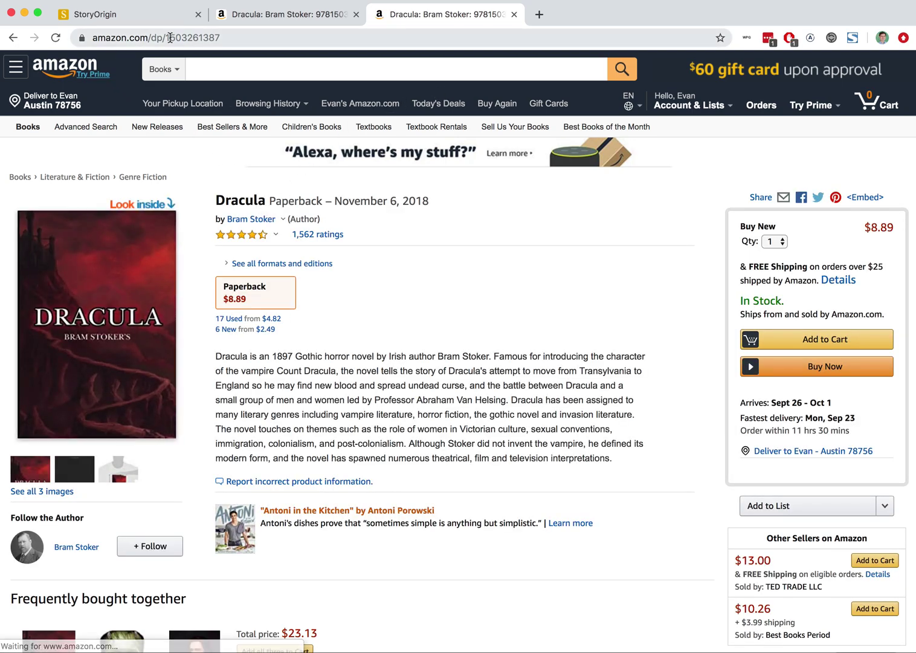
click(125, 39)
key(super+v)
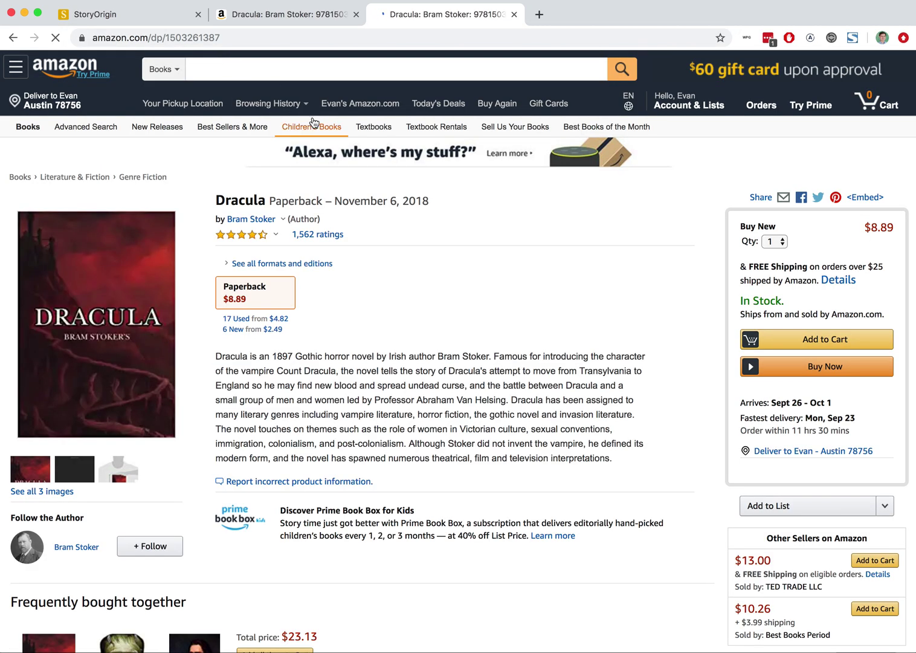
key(super+w)
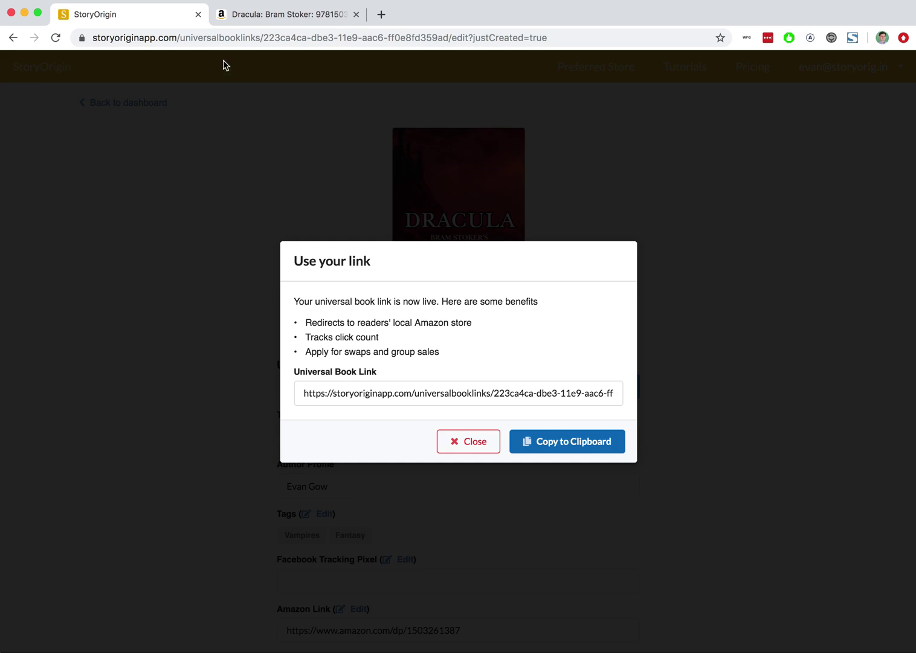
click(467, 448)
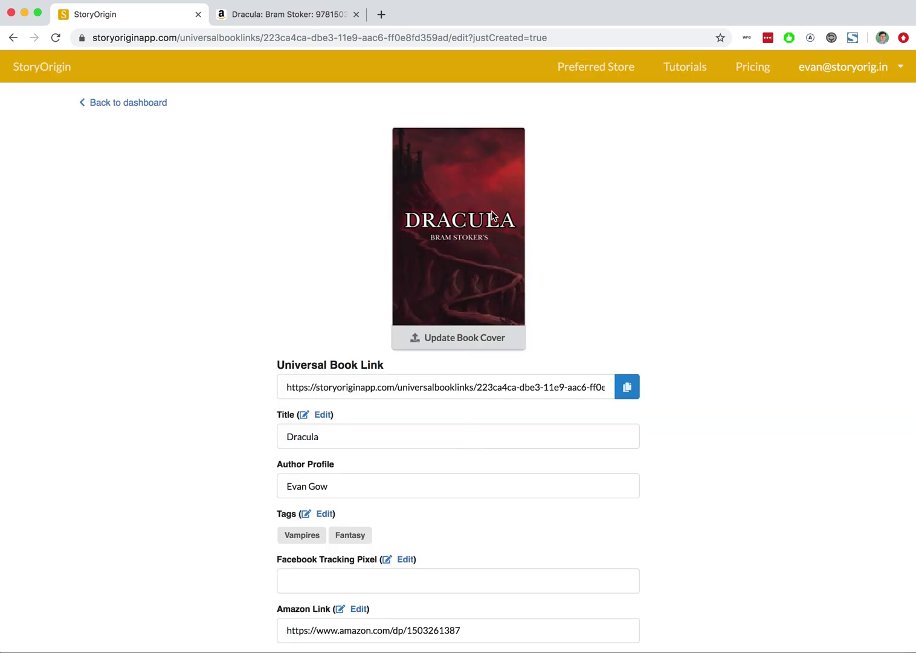
Set the preferred store to 'No preferred store' and dismiss the confirmation.
click(573, 69)
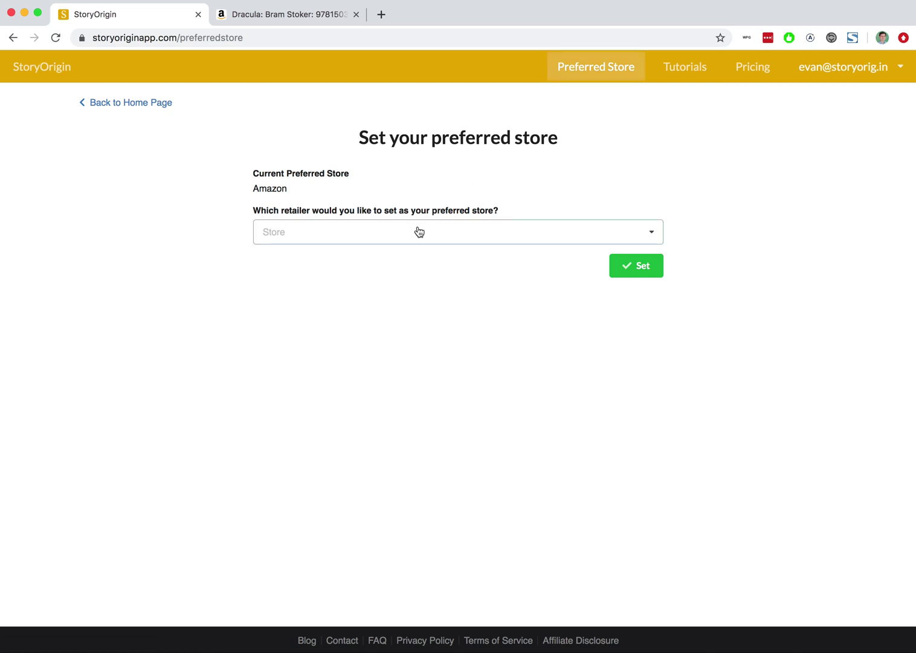
click(418, 231)
click(292, 257)
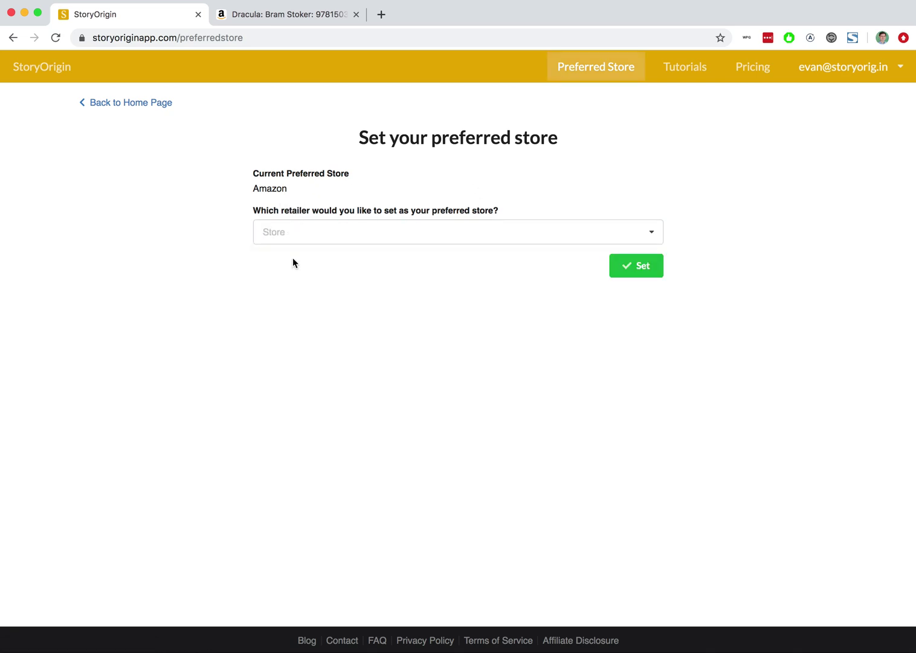
click(645, 263)
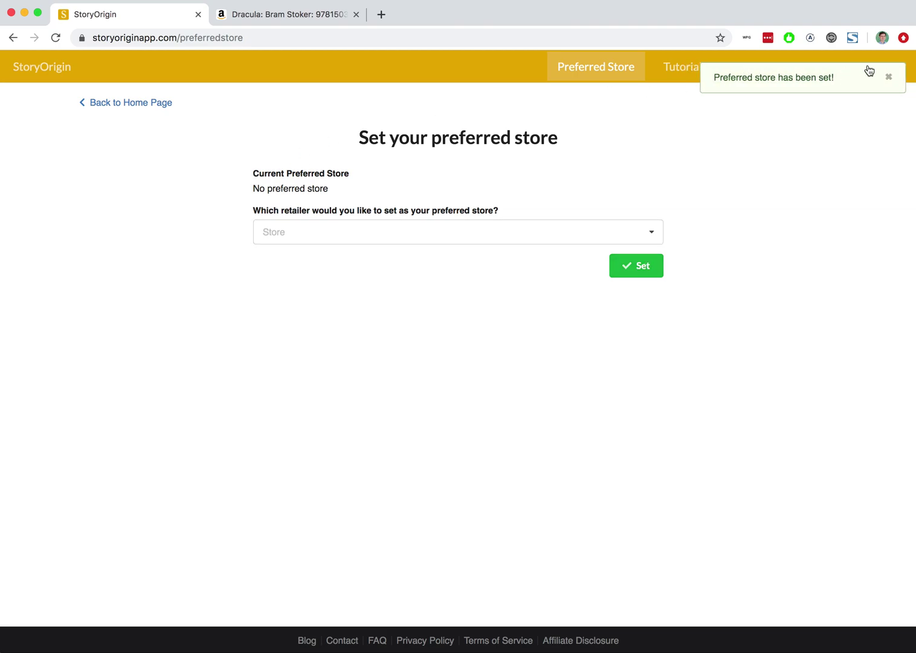
click(888, 76)
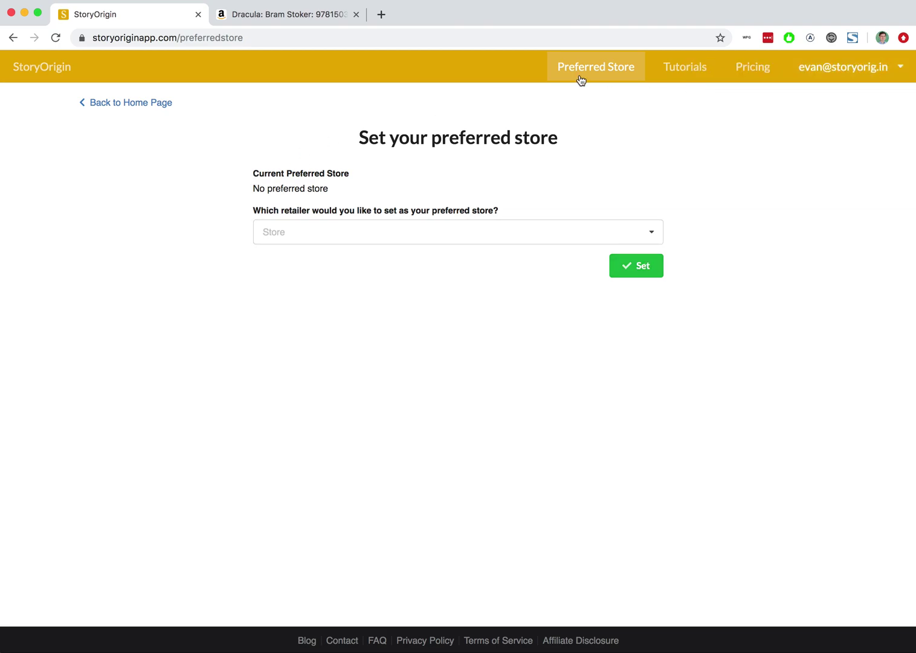
click(273, 15)
Paste the Dracula universal link into the second tab's address bar and load it.
click(259, 38)
key(super+v)
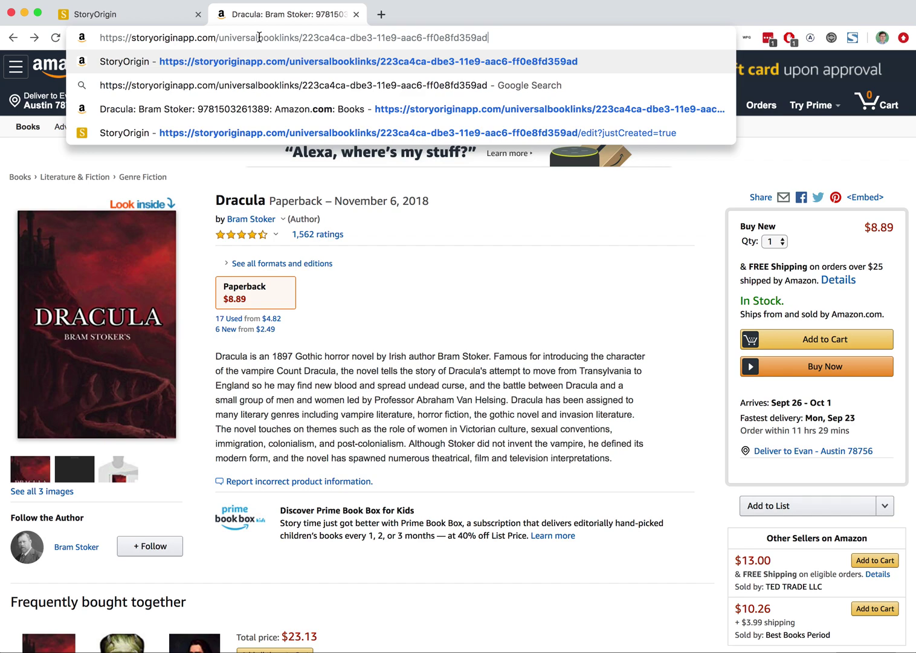
key(Return)
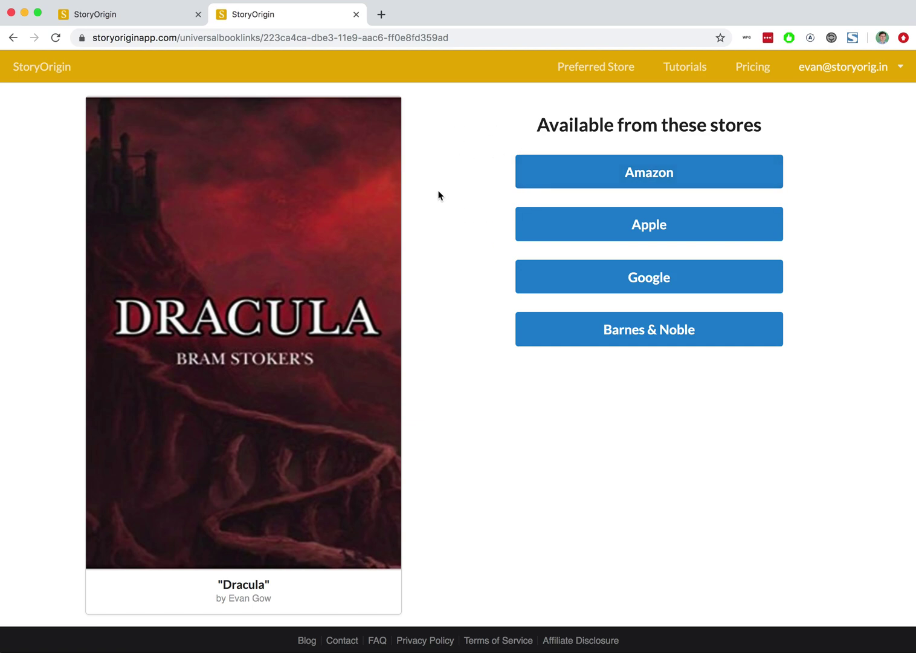
Close the store-choice tab, dismiss the link dialog, and make the Dracula title editable.
key(super+w)
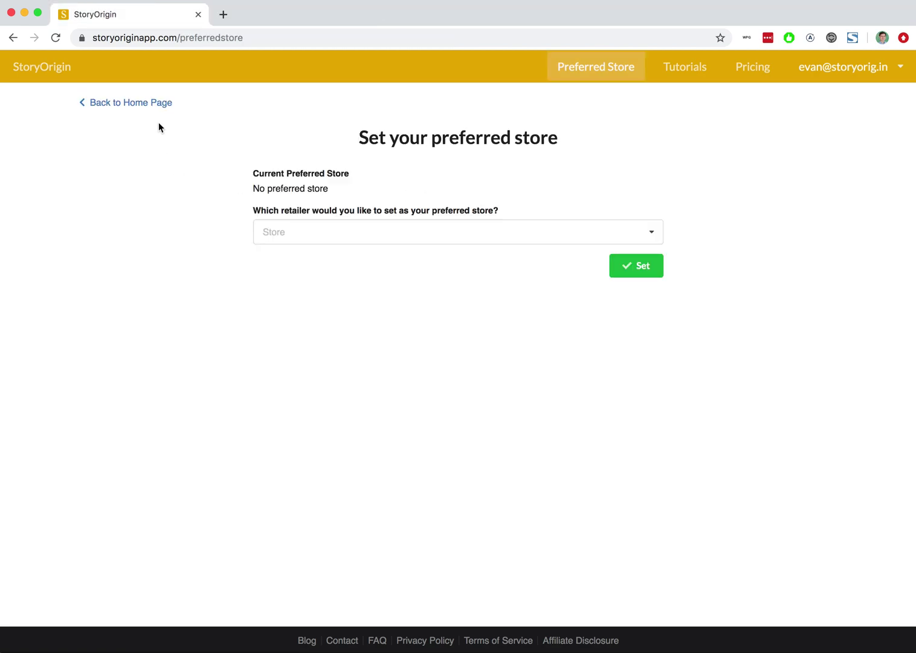
click(14, 38)
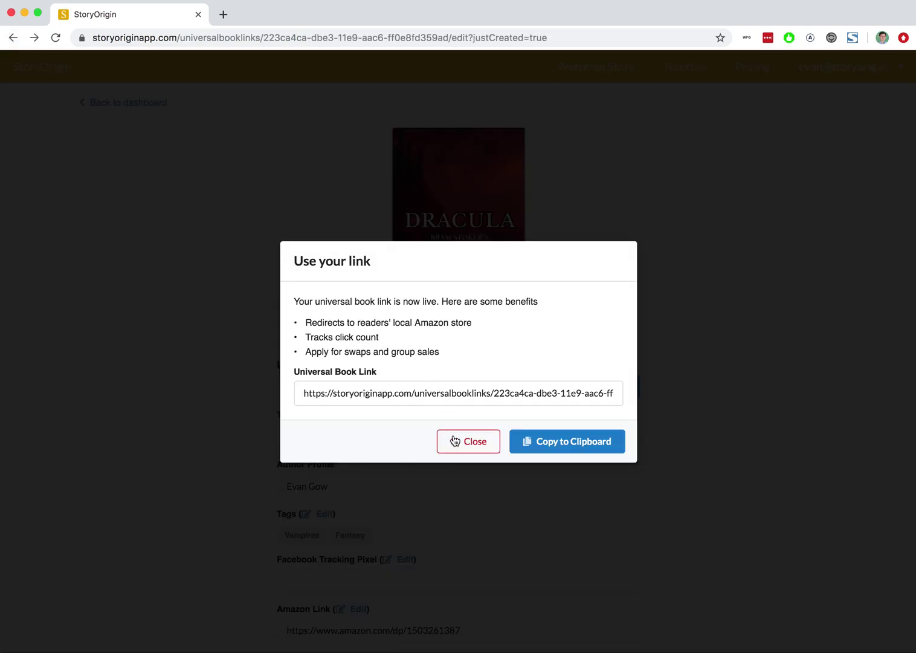
click(455, 440)
scroll(376, 321, down, 3)
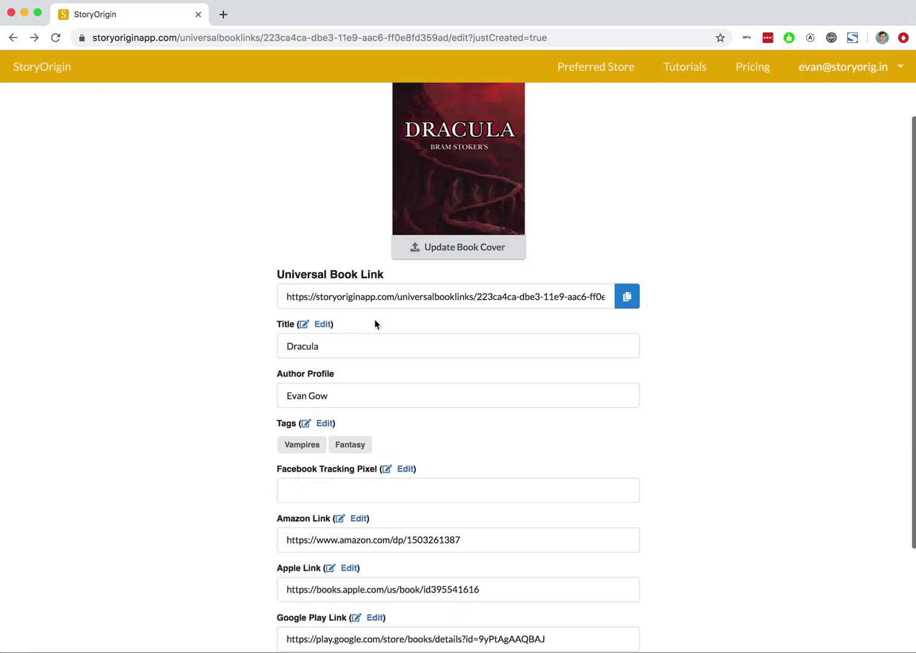
scroll(375, 323, down, 5)
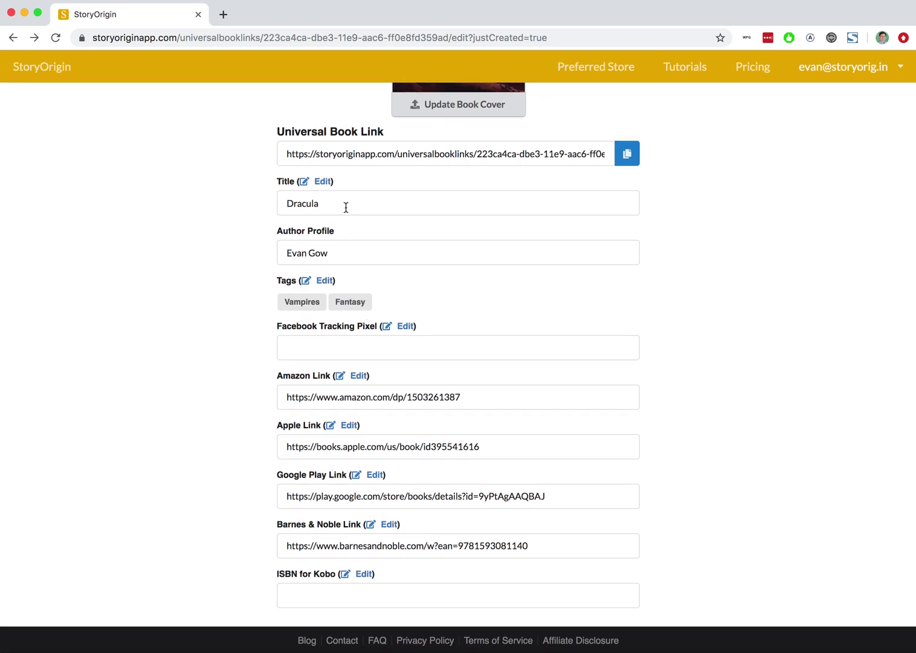
click(323, 181)
Retitle the link 'Dracula Bleh!', save it, and go back to the dashboard.
click(347, 211)
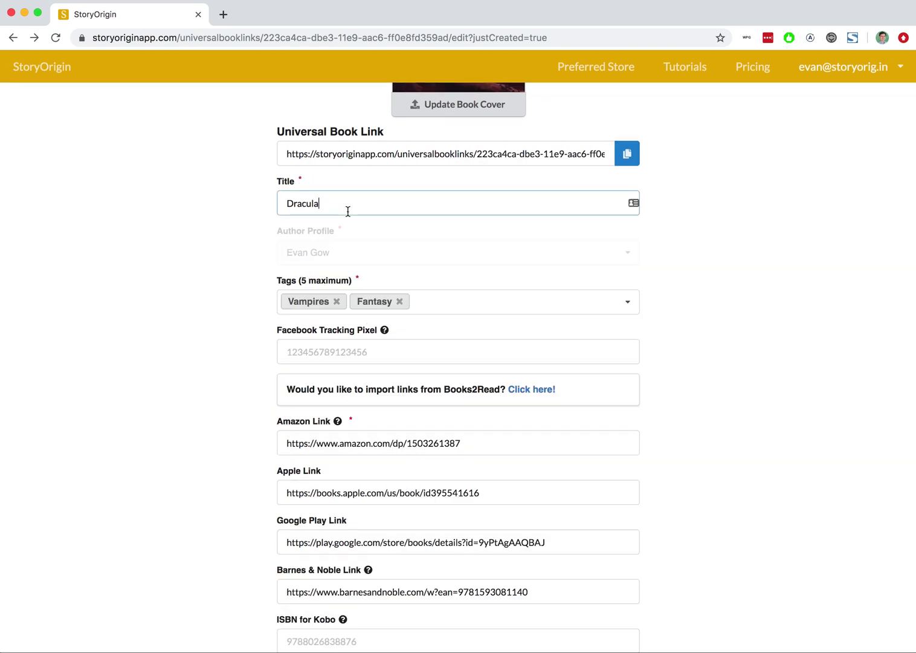
text(Bleh!)
scroll(403, 254, down, 3)
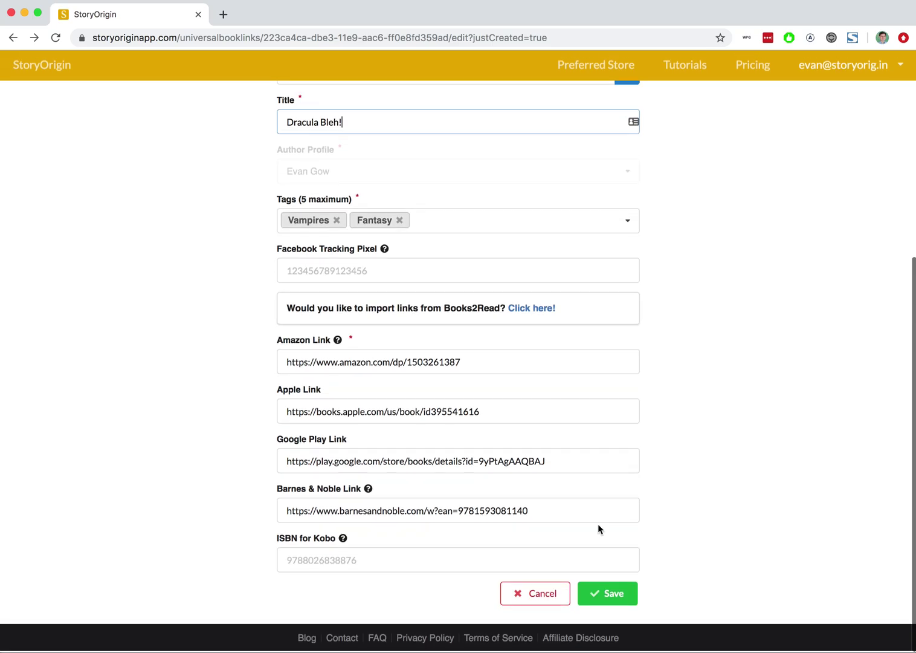
click(617, 593)
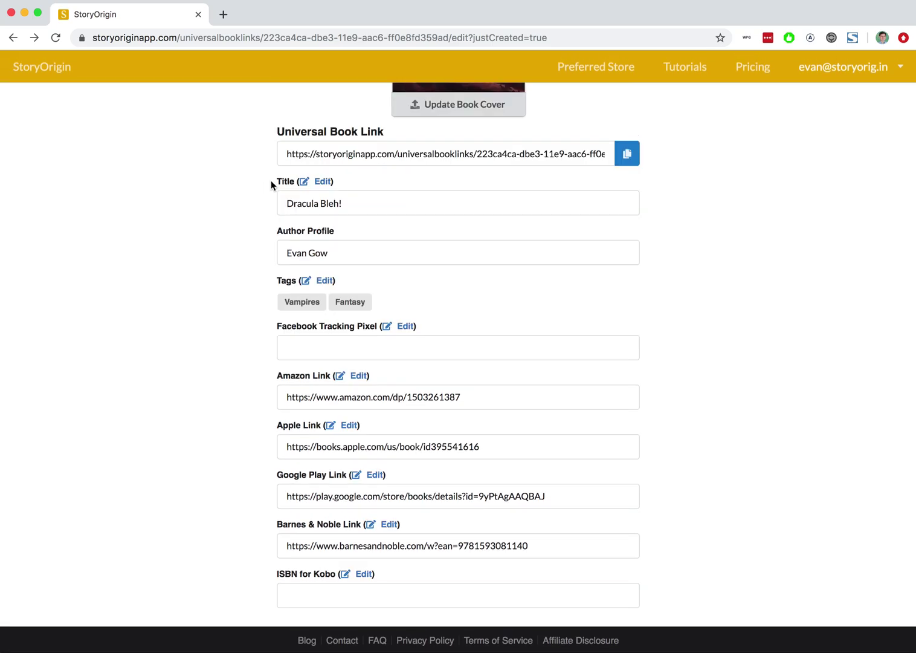
scroll(299, 212, up, 5)
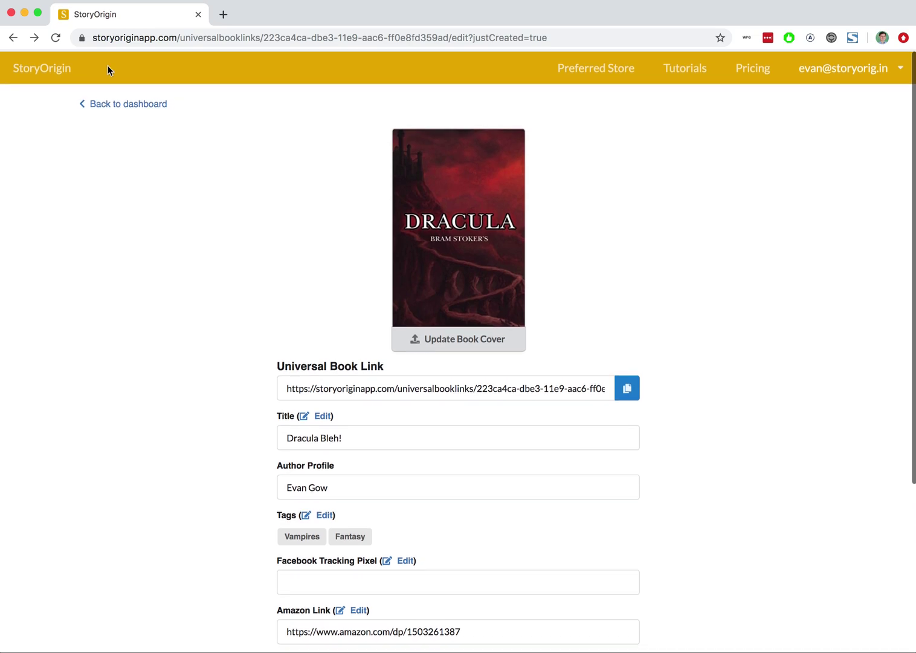
click(112, 105)
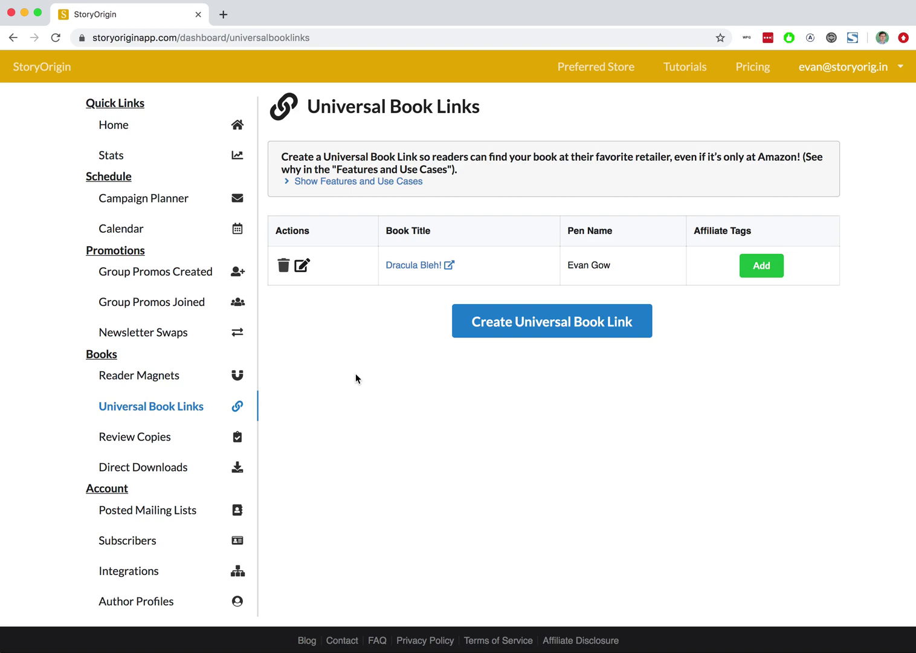
Open StoryOrigin's Contact page from the footer to see the developer's support note.
click(341, 639)
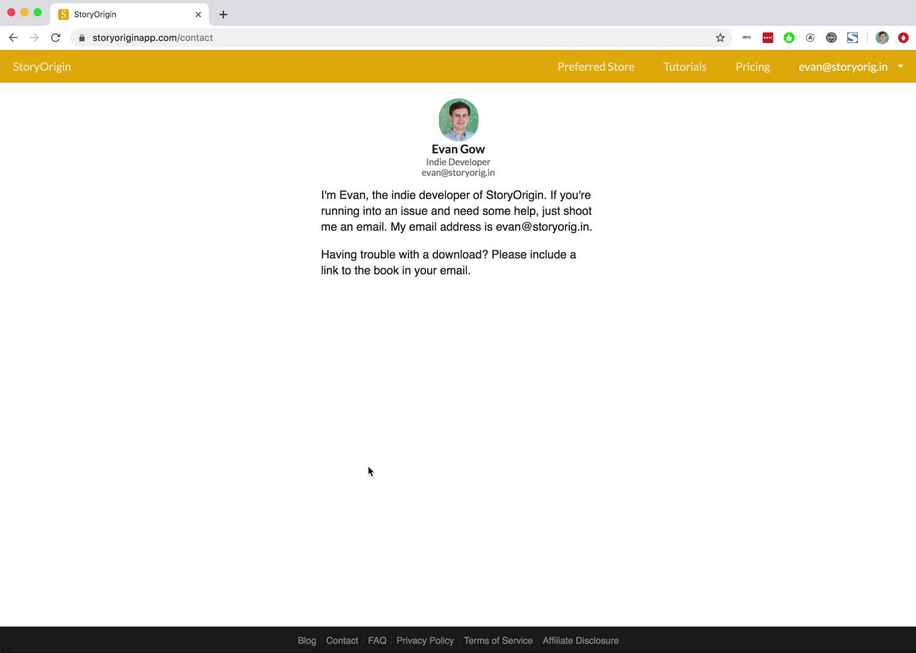